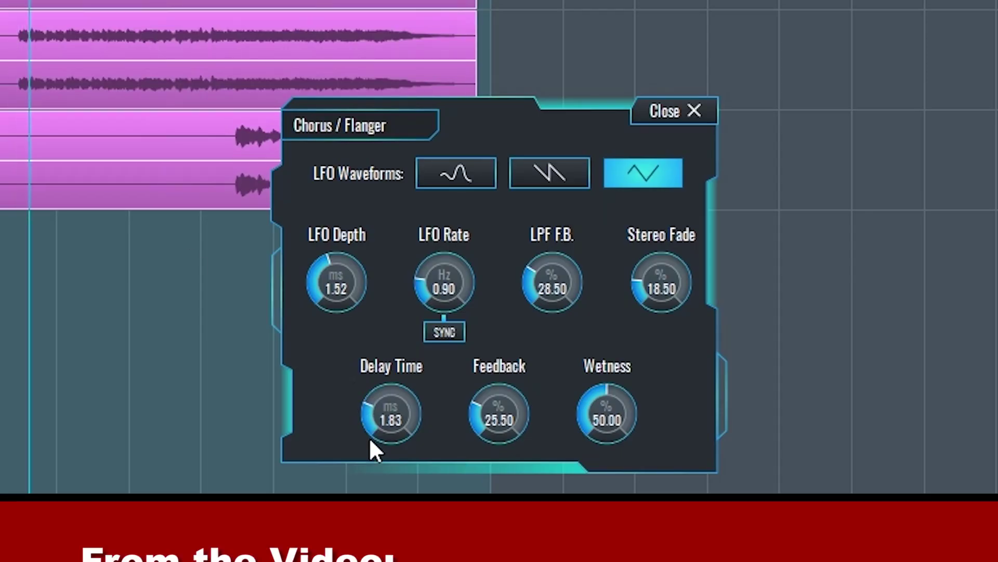
# - Sync the Chorus/Flanger LFO rate to the song tempo
pyautogui.click(443, 333)
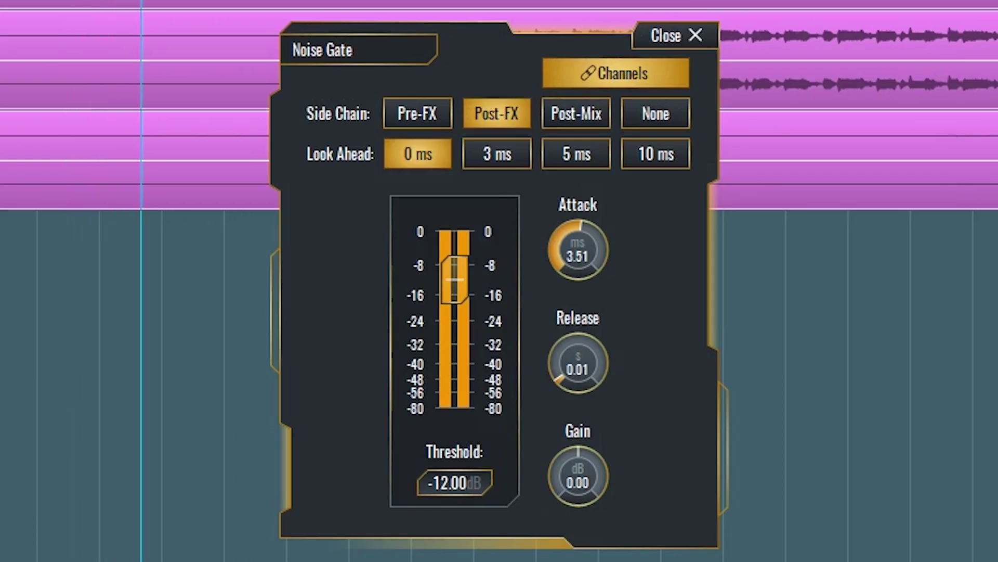
pyautogui.click(590, 71)
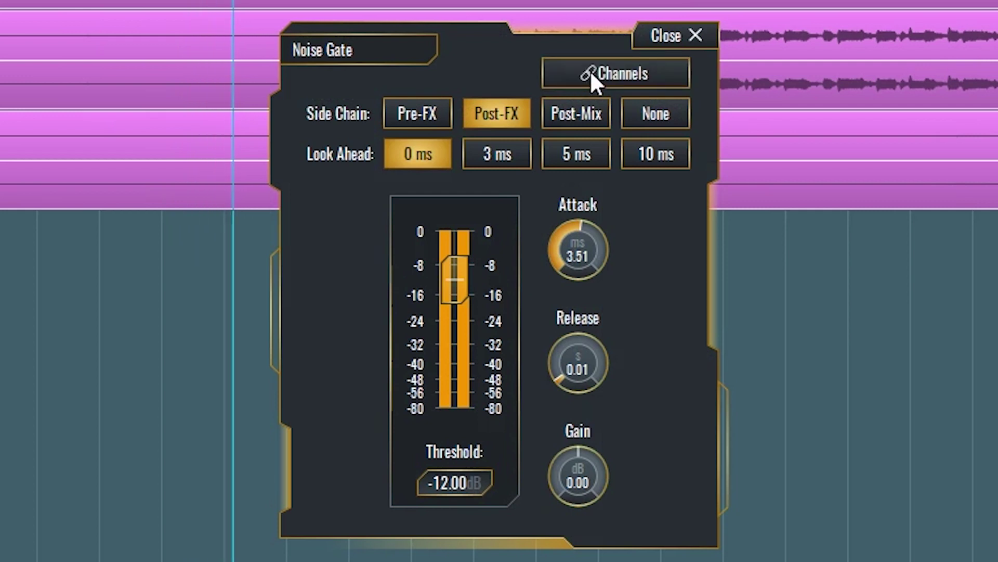
pyautogui.click(429, 115)
pyautogui.click(496, 113)
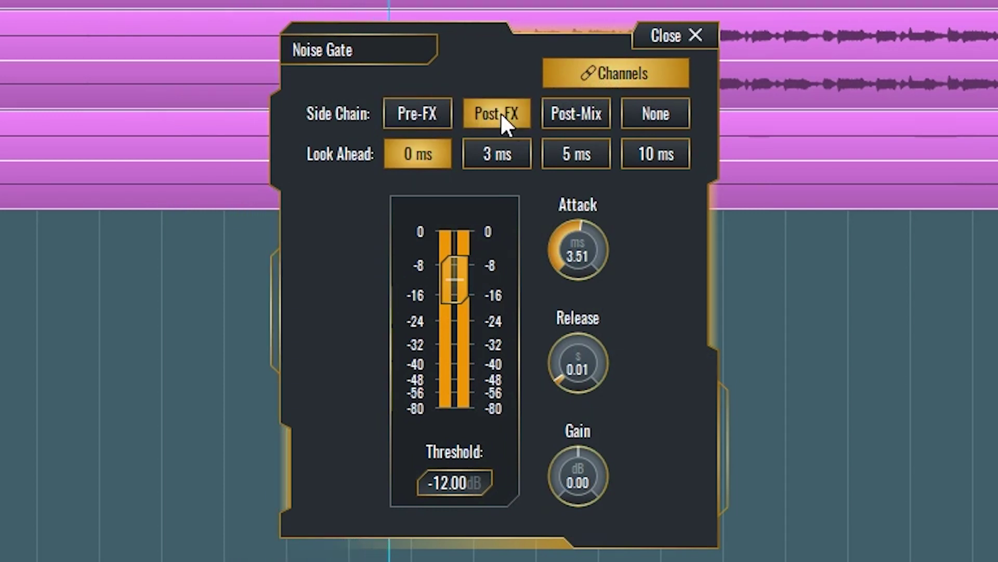
pyautogui.click(562, 116)
pyautogui.click(654, 117)
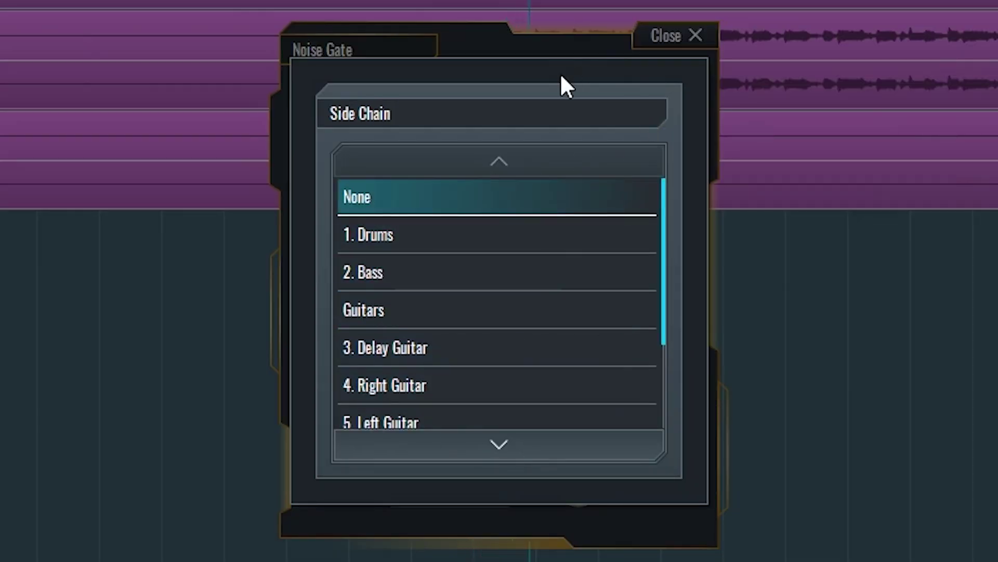
pyautogui.click(459, 195)
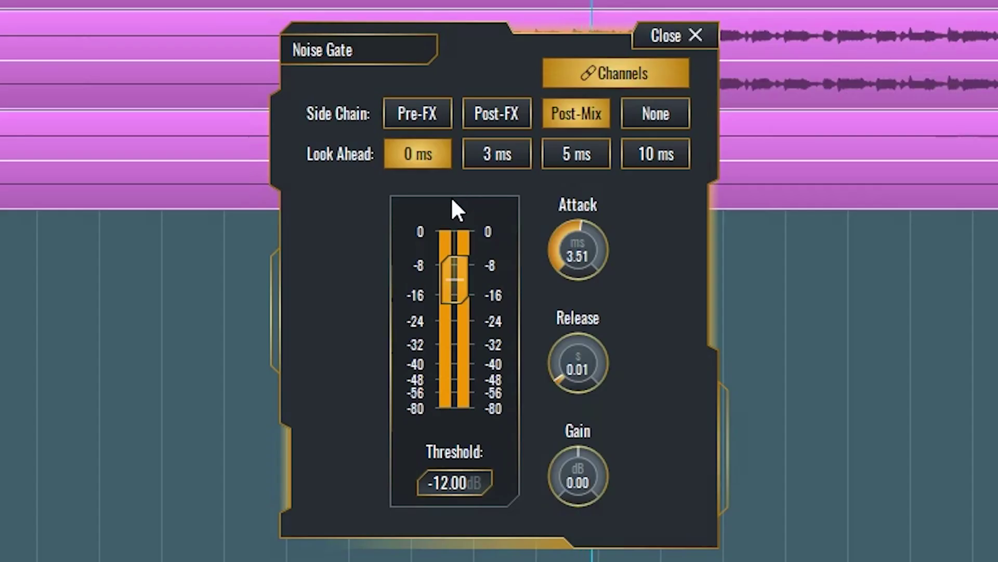
pyautogui.click(491, 113)
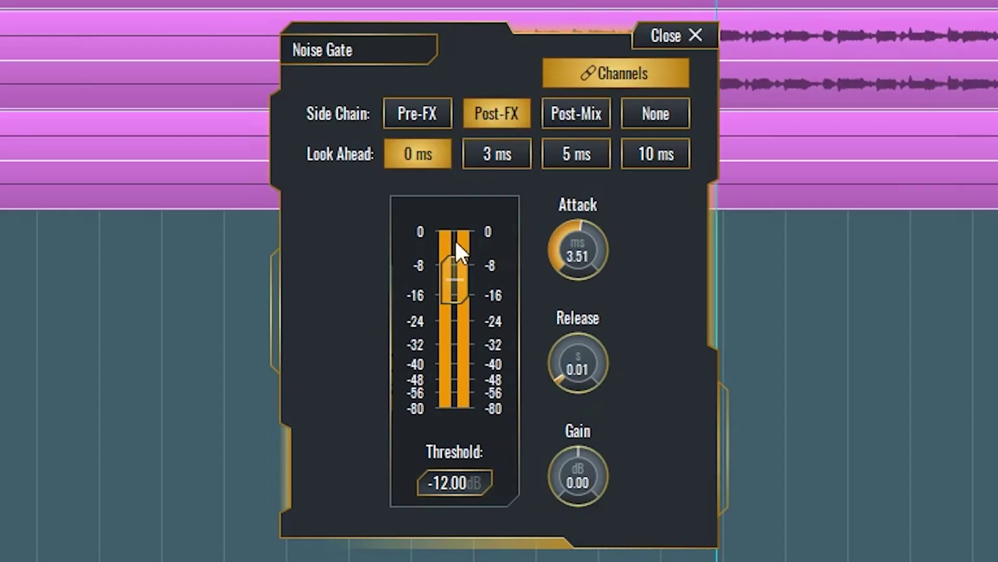
# - Set the gate look-ahead to 3 ms and lower its threshold to about -31 dB
pyautogui.moveTo(455, 269); pyautogui.dragTo(452, 324)
pyautogui.moveTo(454, 273); pyautogui.dragTo(447, 321)
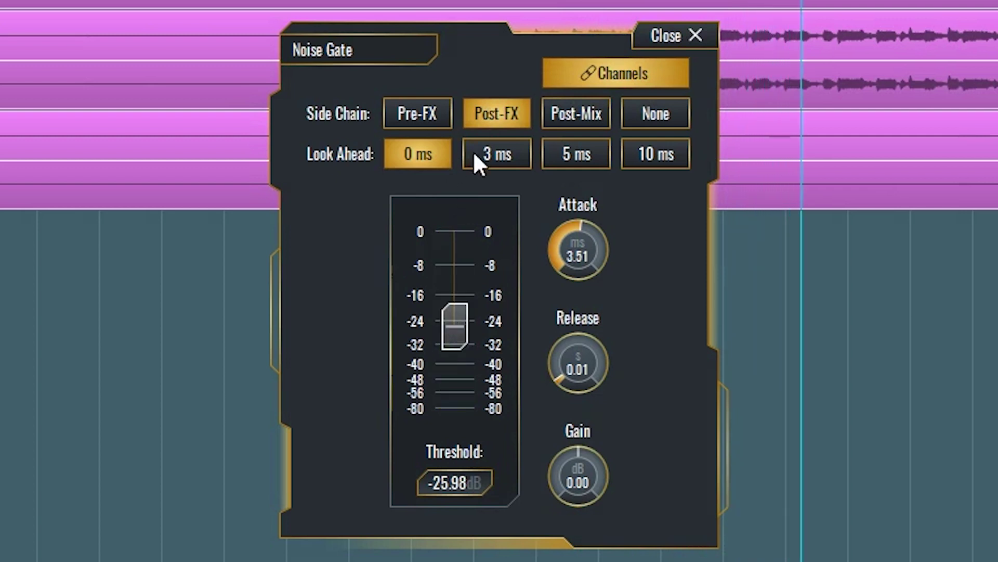
pyautogui.click(496, 154)
pyautogui.moveTo(453, 321); pyautogui.dragTo(453, 335)
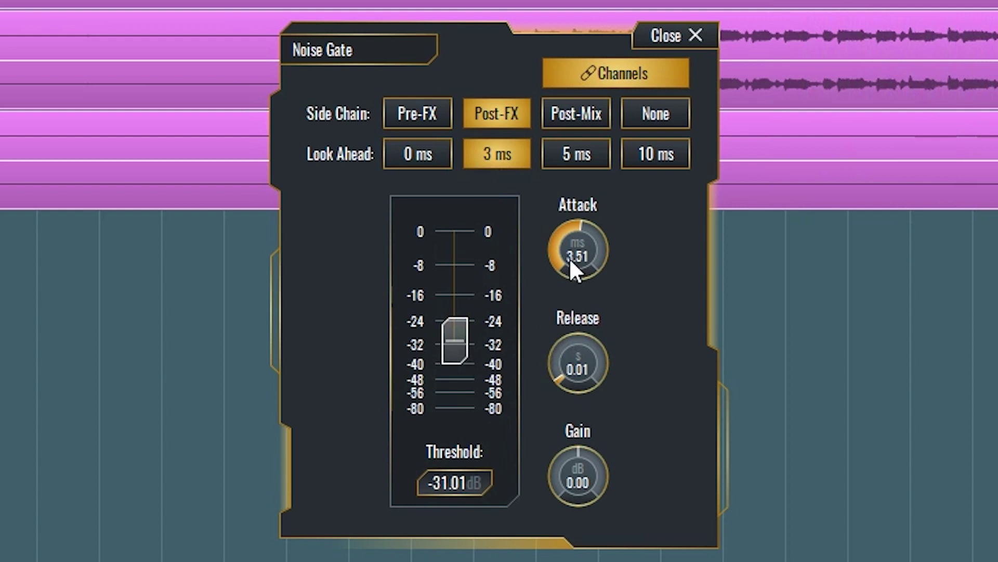
# - Shorten the gate attack, lengthen release to 0.31 s, and reset gain to 0 dB
pyautogui.moveTo(570, 258); pyautogui.dragTo(567, 281)
pyautogui.moveTo(583, 341); pyautogui.dragTo(581, 250)
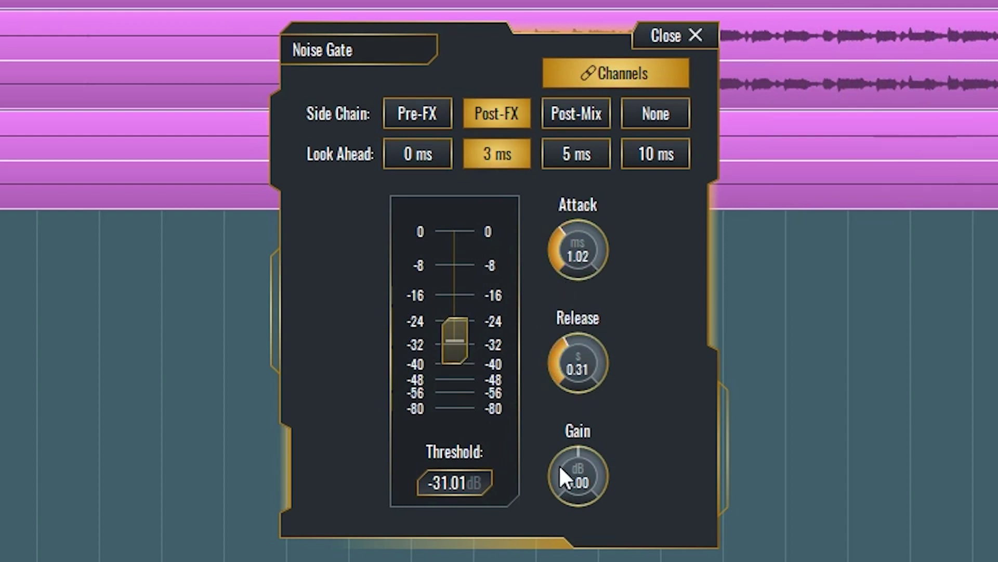
pyautogui.moveTo(572, 535); pyautogui.dragTo(554, 478)
pyautogui.moveTo(451, 347)
pyautogui.mouseDown()
pyautogui.moveTo(457, 311)
pyautogui.moveTo(478, 348)
pyautogui.mouseUp()
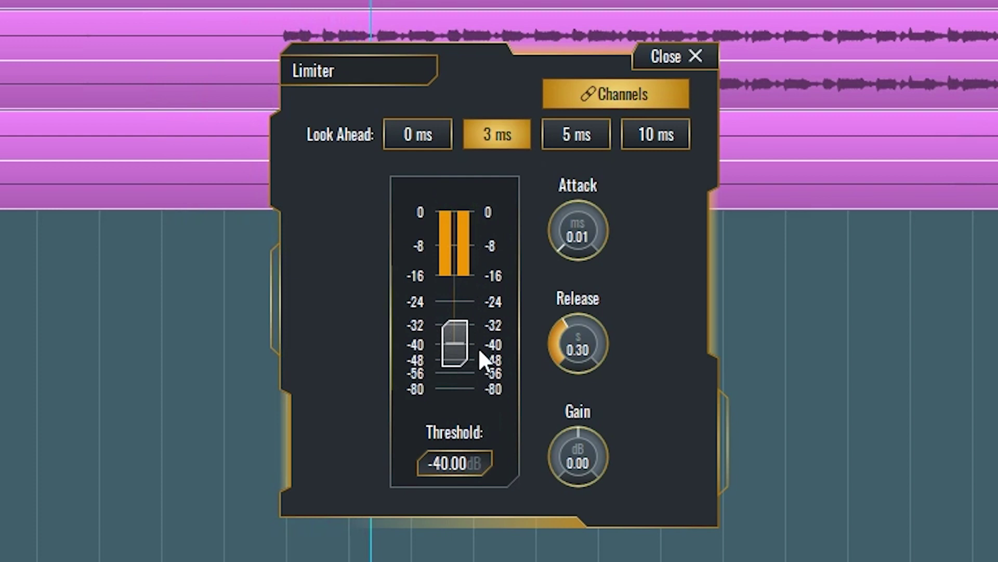
# - Lengthen the limiter release to 0.70 s, with 10 ms look-ahead and threshold near -36.6 dB
pyautogui.moveTo(573, 336); pyautogui.dragTo(560, 274)
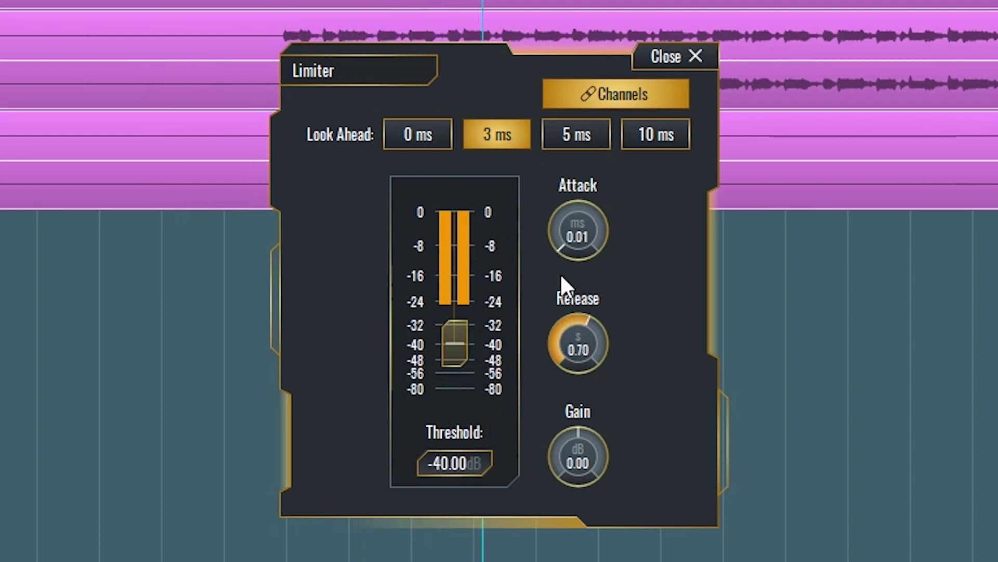
pyautogui.click(572, 99)
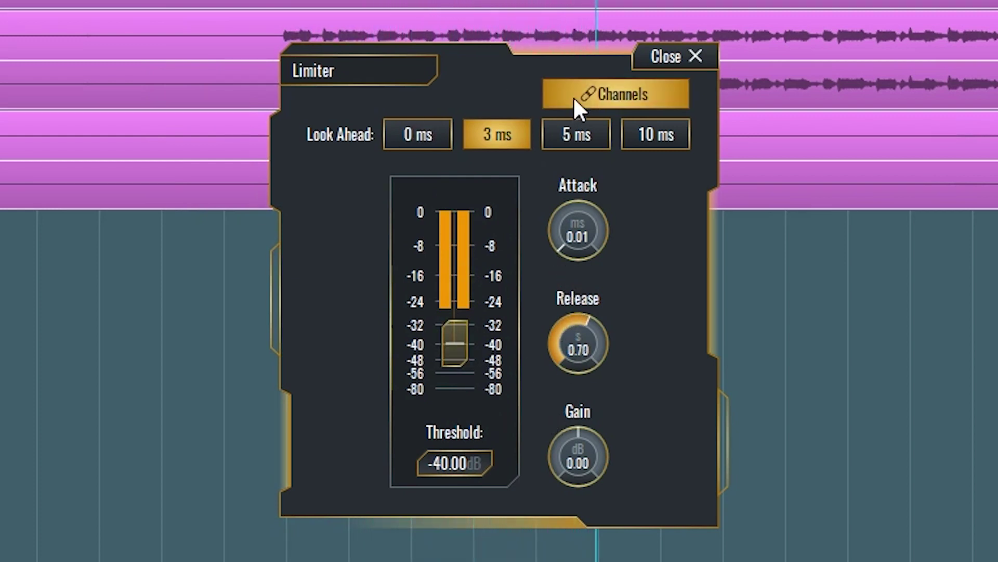
pyautogui.click(417, 135)
pyautogui.click(577, 135)
pyautogui.click(655, 134)
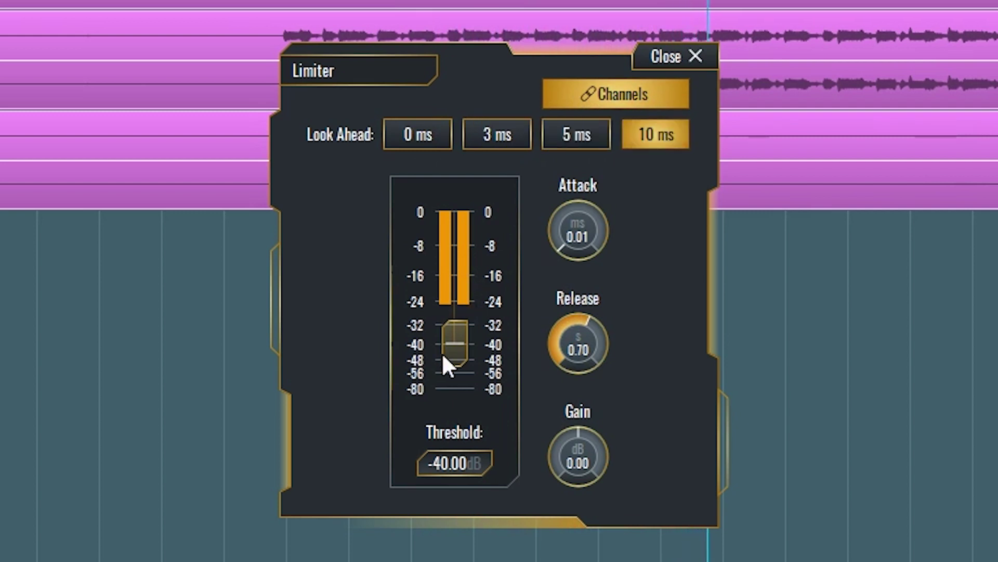
pyautogui.moveTo(455, 339)
pyautogui.mouseDown()
pyautogui.moveTo(467, 293)
pyautogui.moveTo(455, 332)
pyautogui.mouseUp()
# - Tweak the limiter attack, set output gain to about 30 dB, and nudge the threshold up
pyautogui.moveTo(574, 229); pyautogui.dragTo(565, 162)
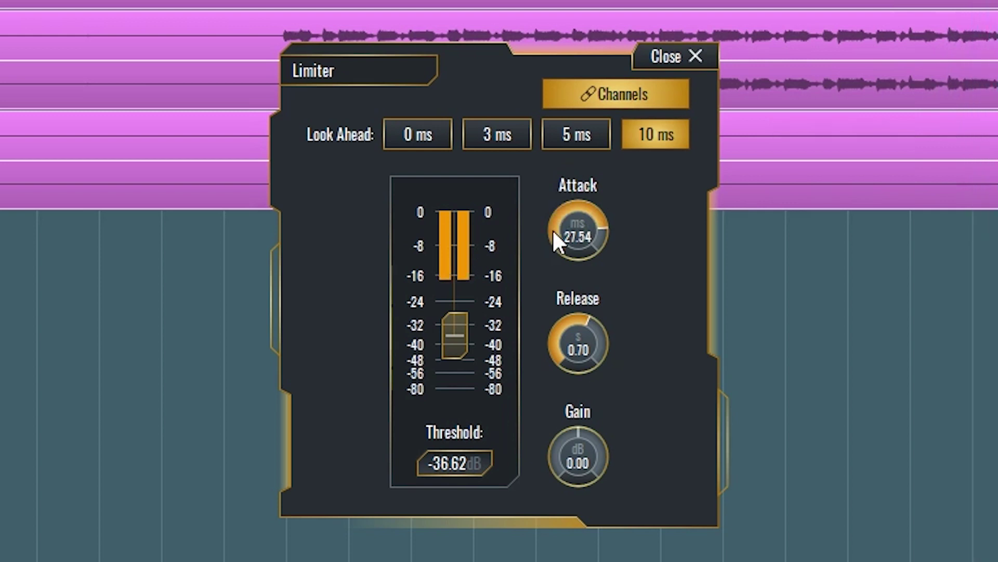
pyautogui.moveTo(553, 228); pyautogui.dragTo(569, 352)
pyautogui.moveTo(578, 456); pyautogui.dragTo(562, 339)
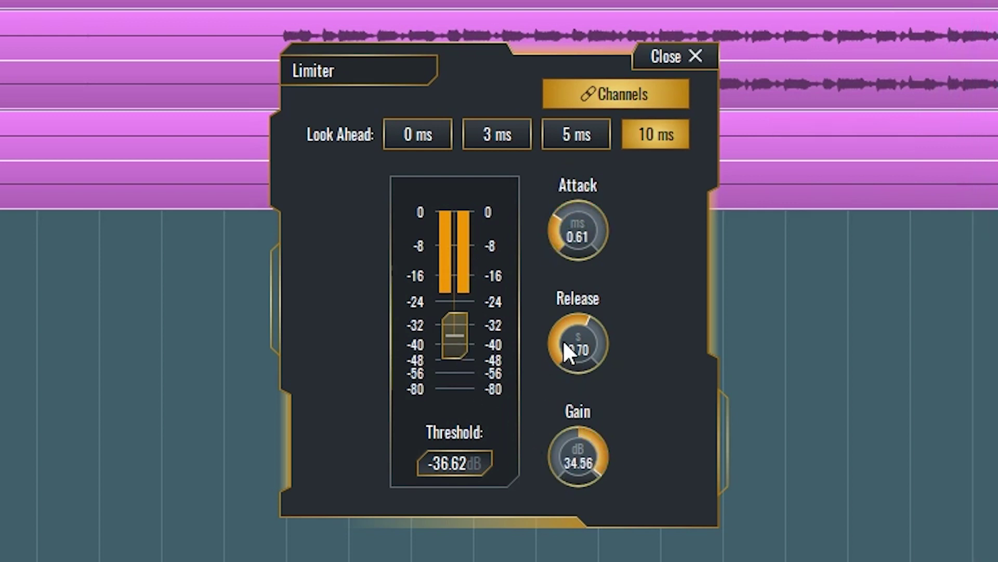
pyautogui.moveTo(552, 435); pyautogui.dragTo(558, 461)
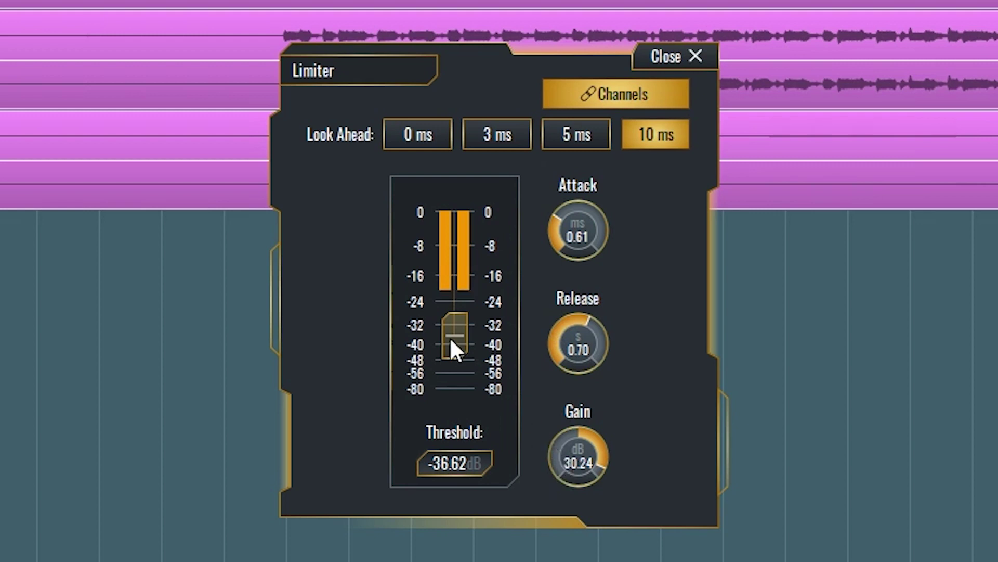
pyautogui.moveTo(453, 337)
pyautogui.mouseDown()
pyautogui.moveTo(459, 323)
pyautogui.moveTo(463, 333)
pyautogui.mouseUp()
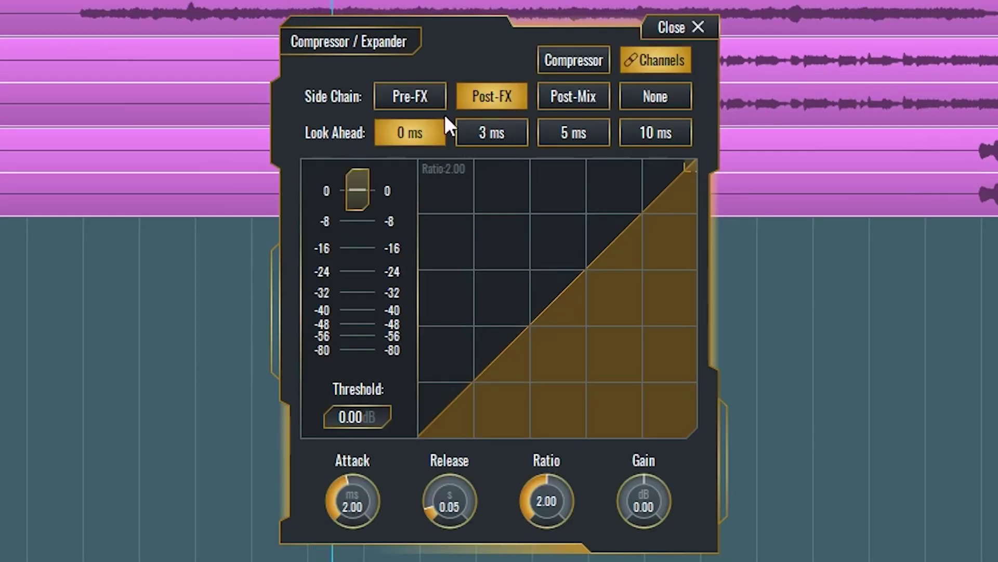
# - Keep compressor mode and use a post-mix side chain with 3 ms look-ahead
pyautogui.click(574, 60)
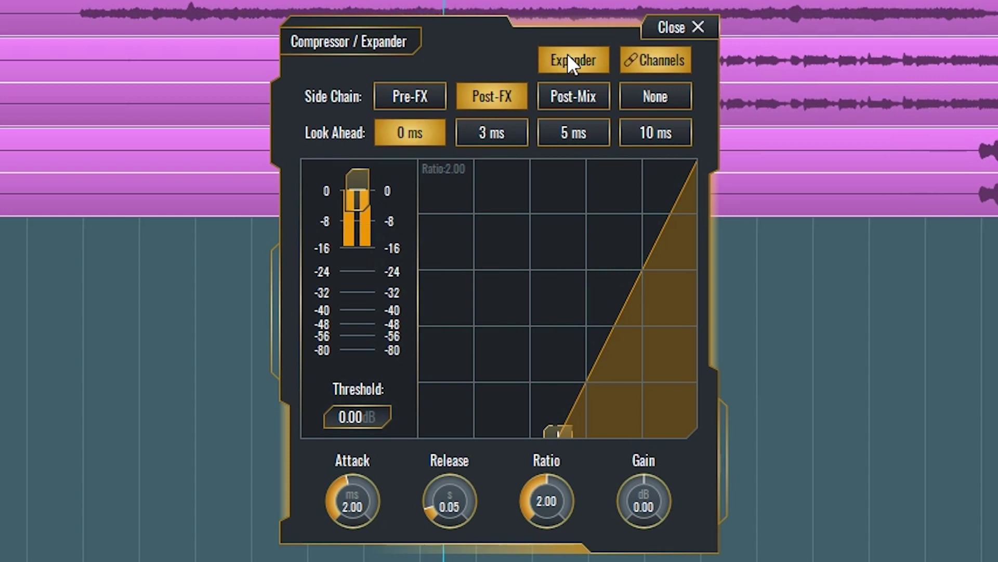
pyautogui.click(574, 60)
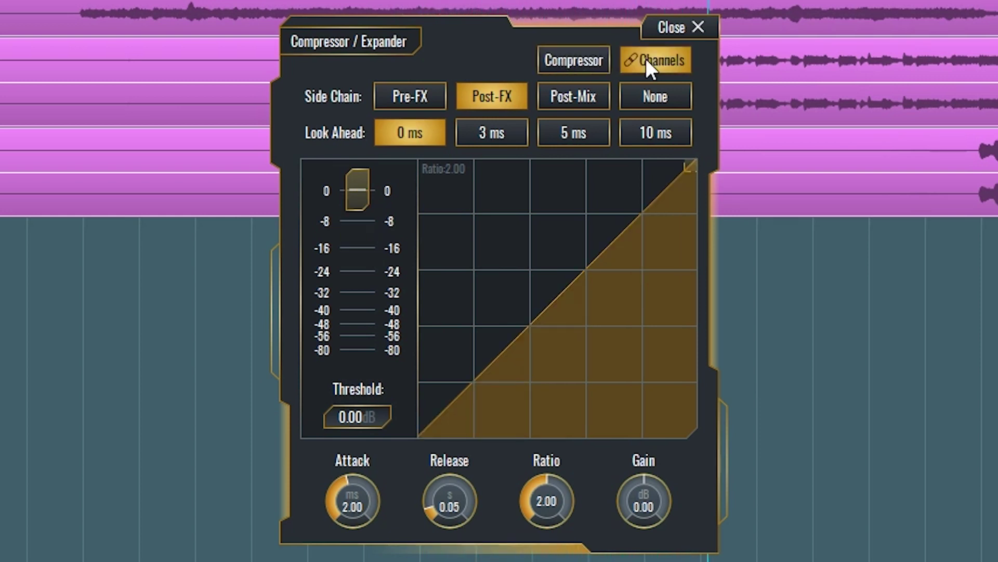
pyautogui.click(411, 96)
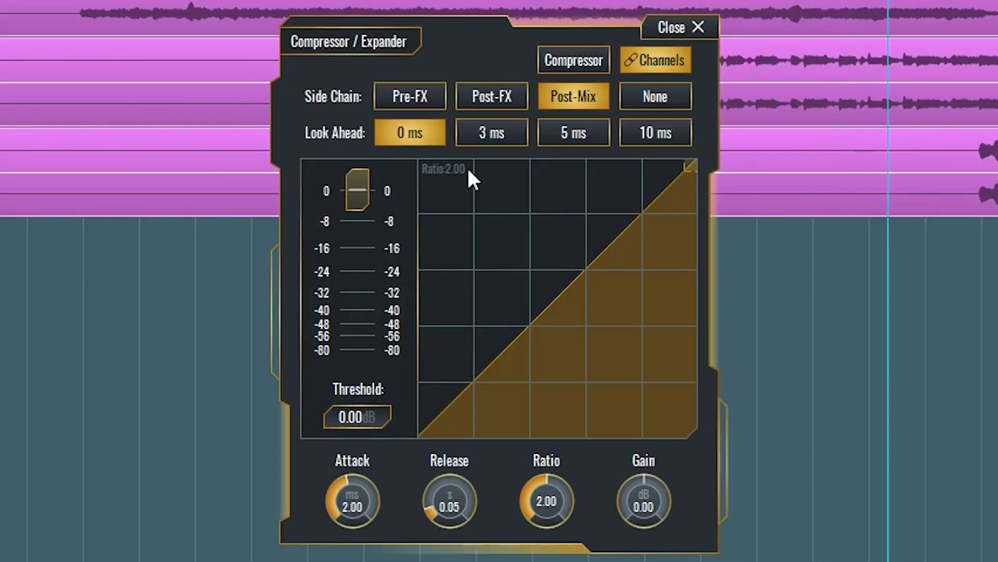
pyautogui.click(488, 135)
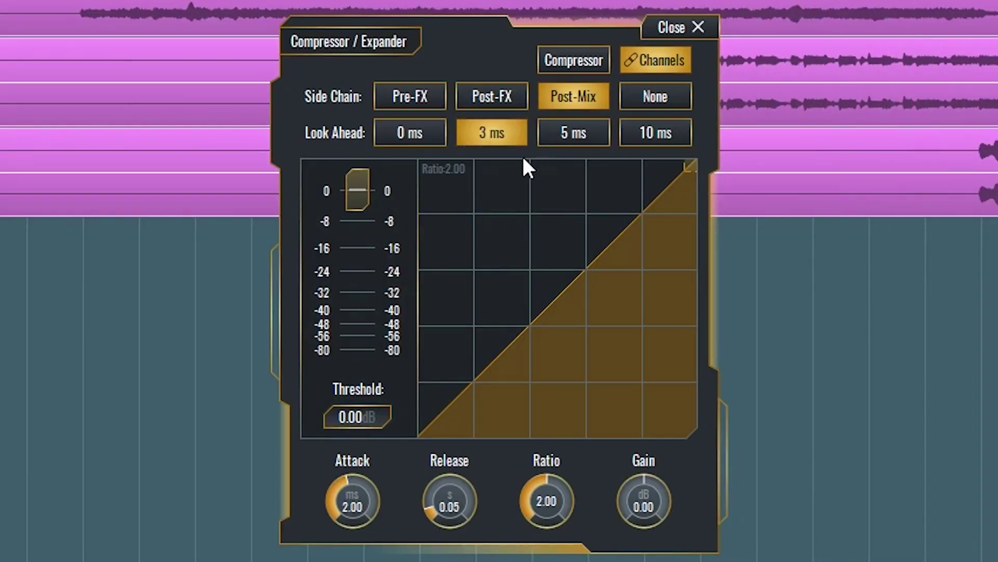
# - Set compressor threshold to -26.87 dB and ratio to 1.66, and adjust release
pyautogui.moveTo(361, 195)
pyautogui.mouseDown()
pyautogui.moveTo(362, 227)
pyautogui.moveTo(336, 278)
pyautogui.mouseUp()
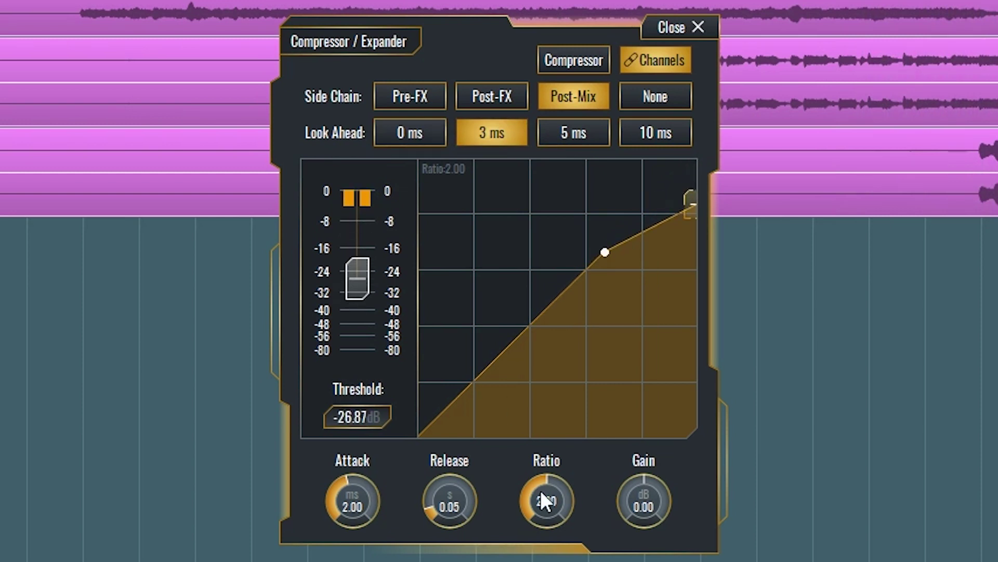
pyautogui.moveTo(540, 491)
pyautogui.mouseDown()
pyautogui.moveTo(541, 518)
pyautogui.moveTo(530, 485)
pyautogui.moveTo(529, 505)
pyautogui.mouseUp()
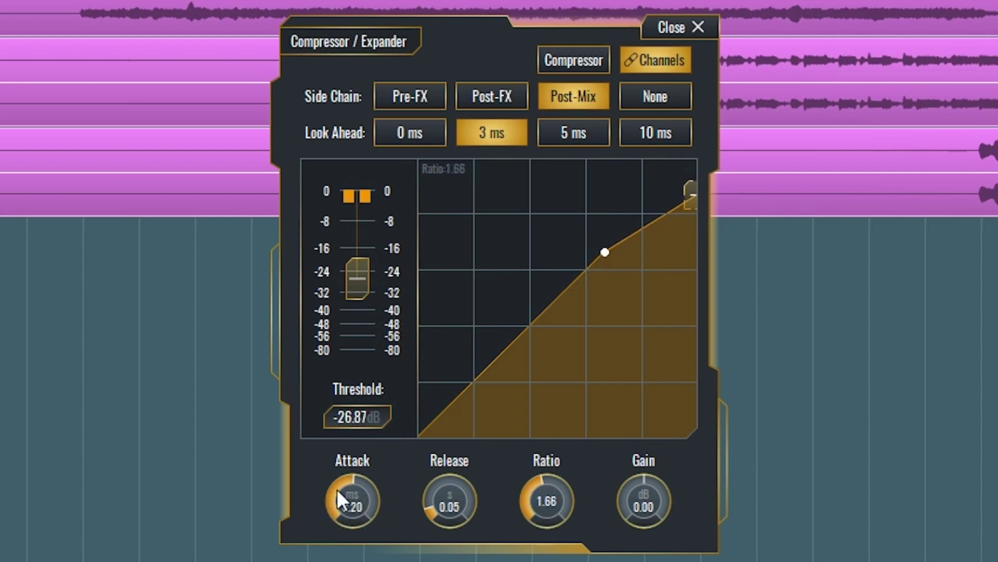
pyautogui.moveTo(417, 459)
pyautogui.mouseDown()
pyautogui.moveTo(431, 429)
pyautogui.moveTo(428, 457)
pyautogui.mouseUp()
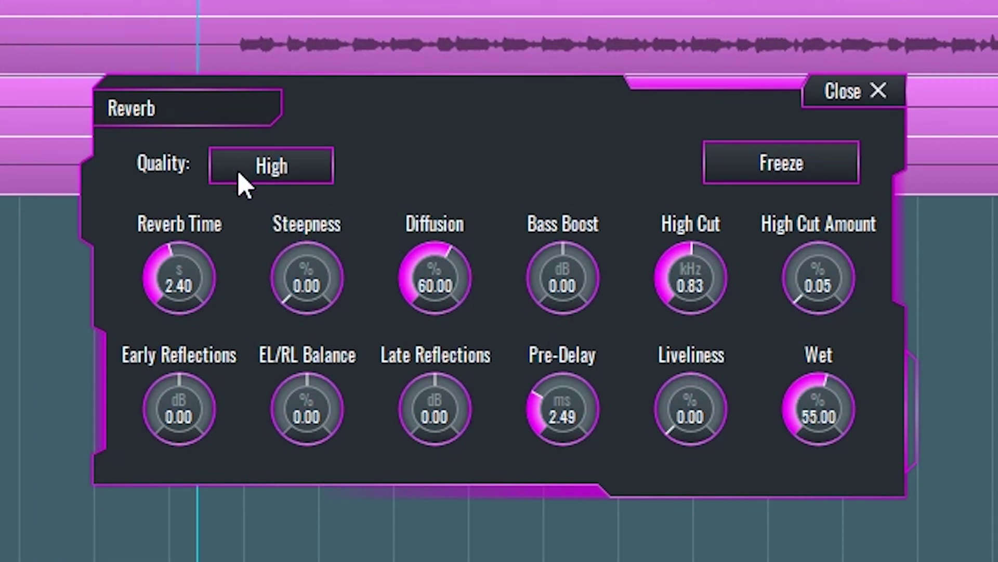
# - Set reverb quality to Highest, leave Freeze off, and adjust the reverb time
pyautogui.click(246, 179)
pyautogui.click(335, 192)
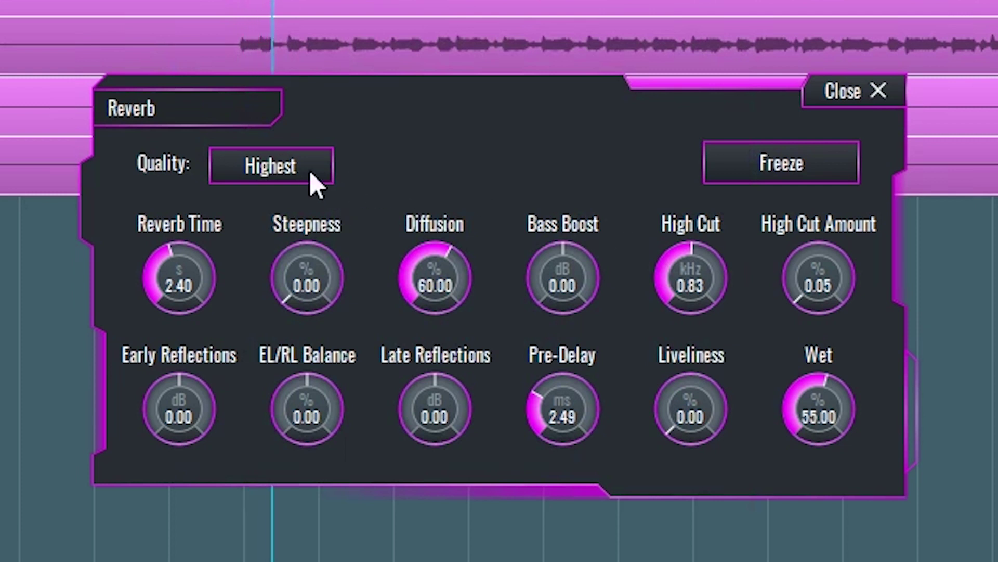
pyautogui.click(794, 180)
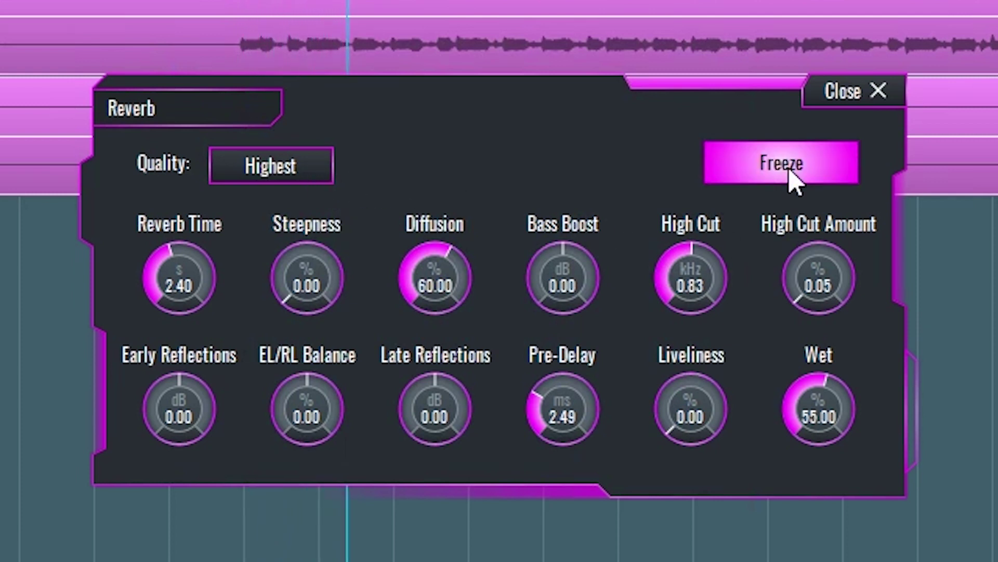
pyautogui.click(794, 179)
pyautogui.moveTo(161, 312)
pyautogui.mouseDown()
pyautogui.moveTo(171, 327)
pyautogui.moveTo(156, 250)
pyautogui.moveTo(211, 258)
pyautogui.mouseUp()
# - Set steepness 13%, diffusion 74%, cut bass, add 3.72 dB early reflections, raise liveliness
pyautogui.moveTo(291, 277)
pyautogui.mouseDown()
pyautogui.moveTo(337, 190)
pyautogui.moveTo(313, 252)
pyautogui.mouseUp()
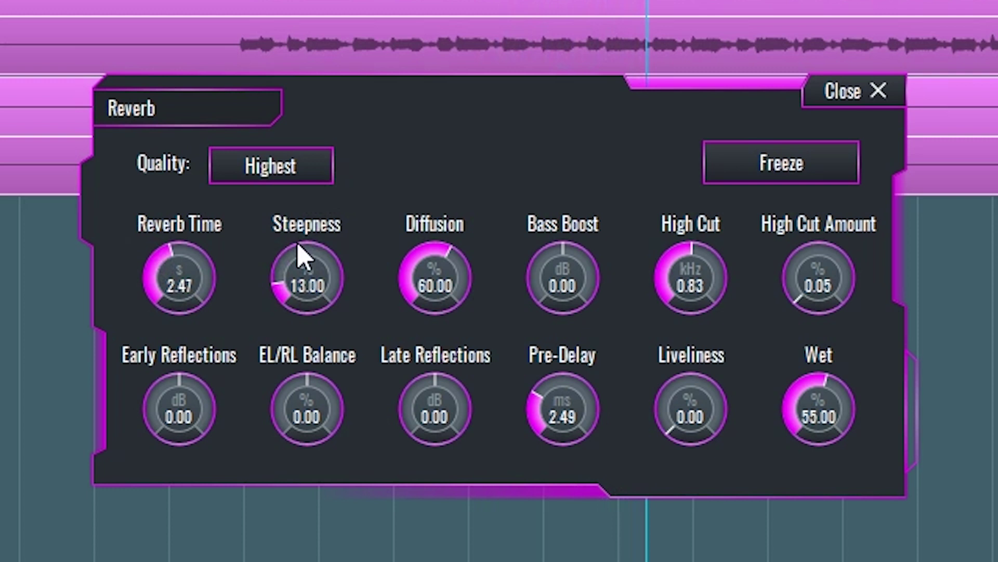
pyautogui.moveTo(419, 294)
pyautogui.mouseDown()
pyautogui.moveTo(439, 393)
pyautogui.moveTo(449, 187)
pyautogui.moveTo(431, 244)
pyautogui.mouseUp()
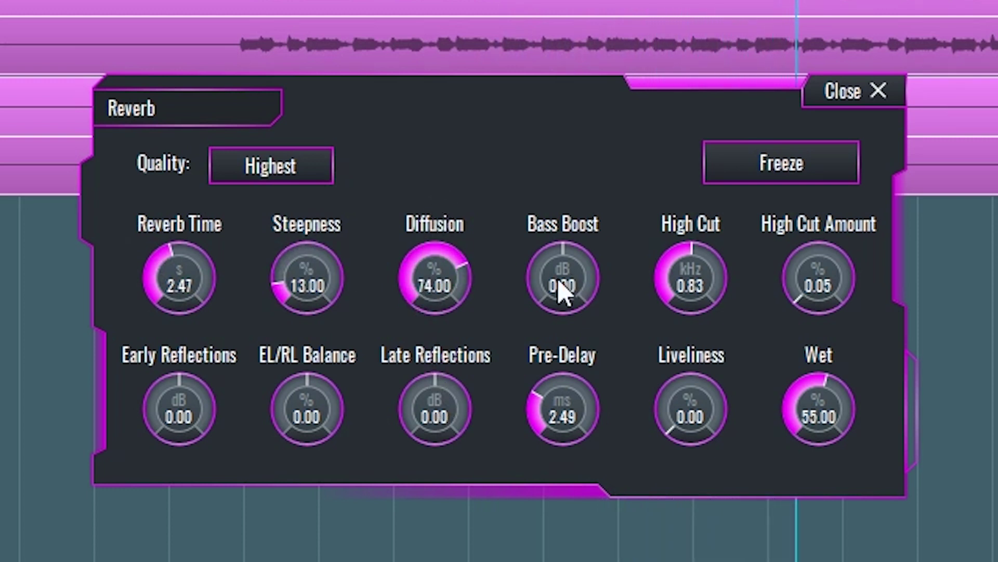
pyautogui.moveTo(564, 277); pyautogui.dragTo(542, 363)
pyautogui.moveTo(675, 285)
pyautogui.mouseDown()
pyautogui.moveTo(671, 258)
pyautogui.moveTo(671, 303)
pyautogui.mouseUp()
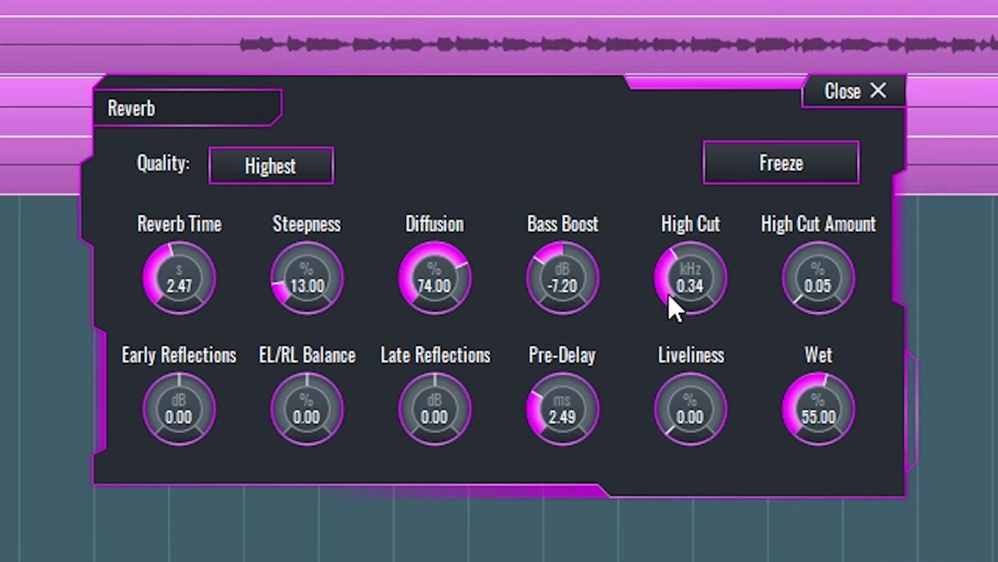
pyautogui.moveTo(209, 429); pyautogui.dragTo(214, 400)
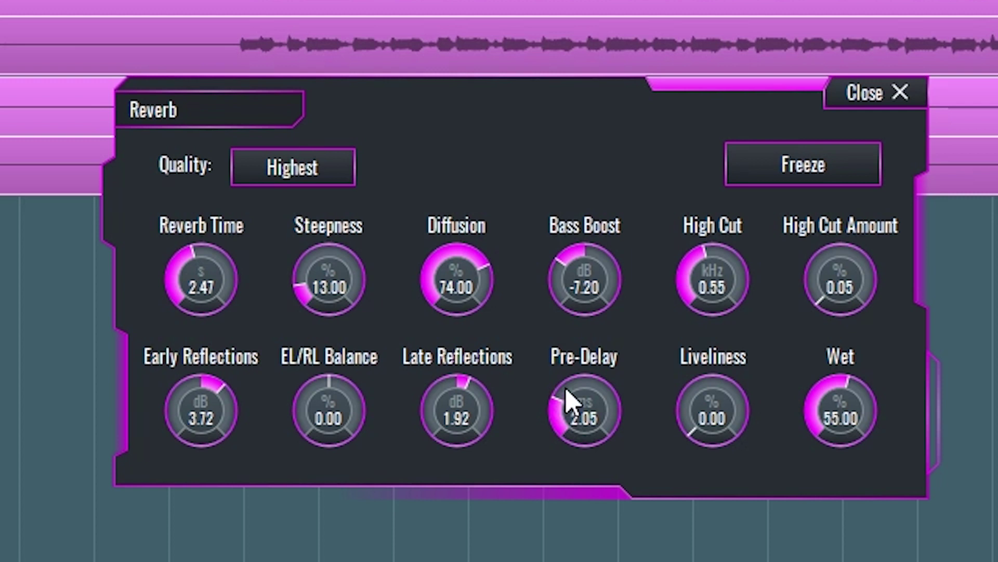
pyautogui.moveTo(685, 371)
pyautogui.mouseDown()
pyautogui.moveTo(713, 258)
pyautogui.moveTo(761, 176)
pyautogui.mouseUp()
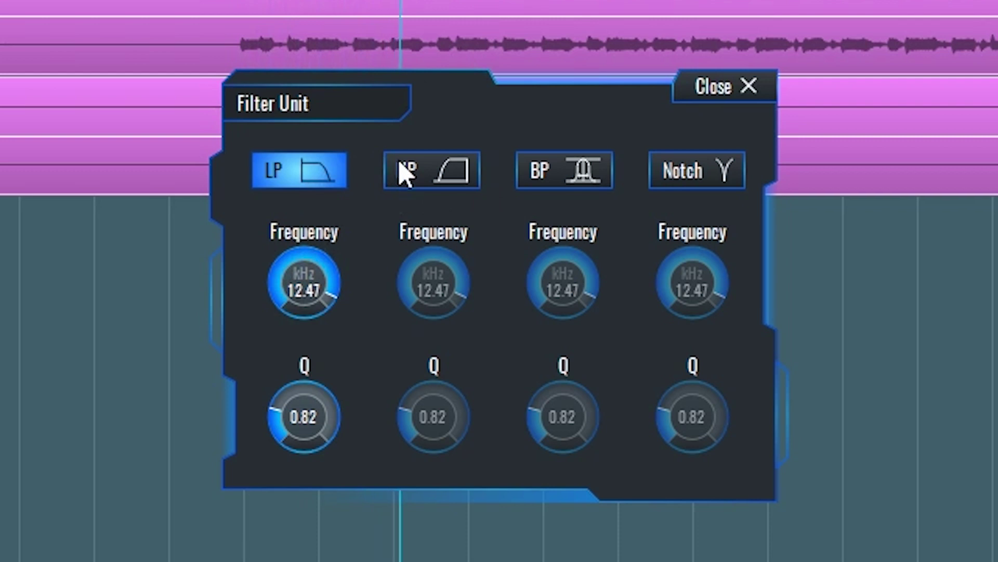
# - Lower the high-pass cutoff to 0.16 kHz and set the band-pass to 1.33 kHz
pyautogui.click(424, 181)
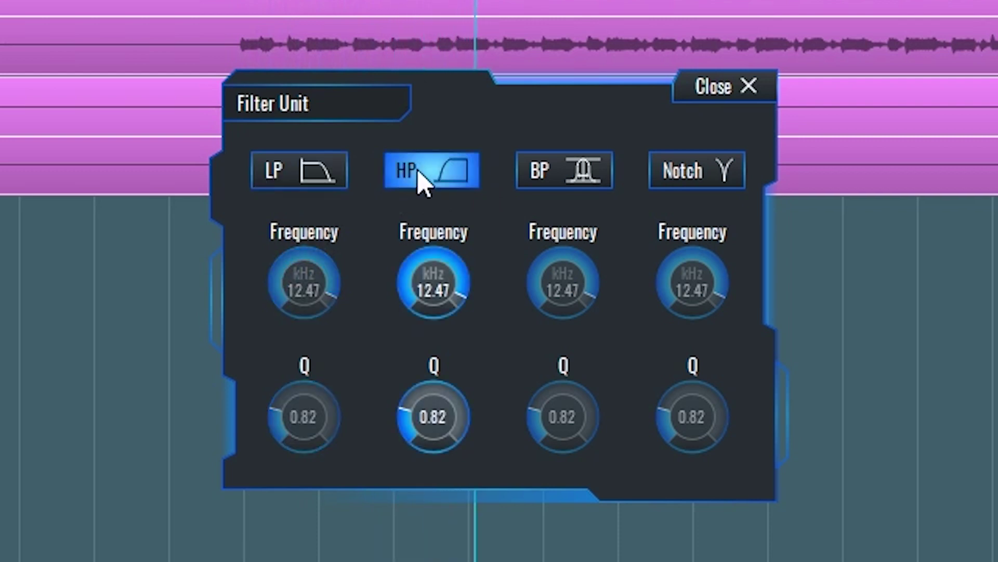
pyautogui.moveTo(433, 288); pyautogui.dragTo(440, 511)
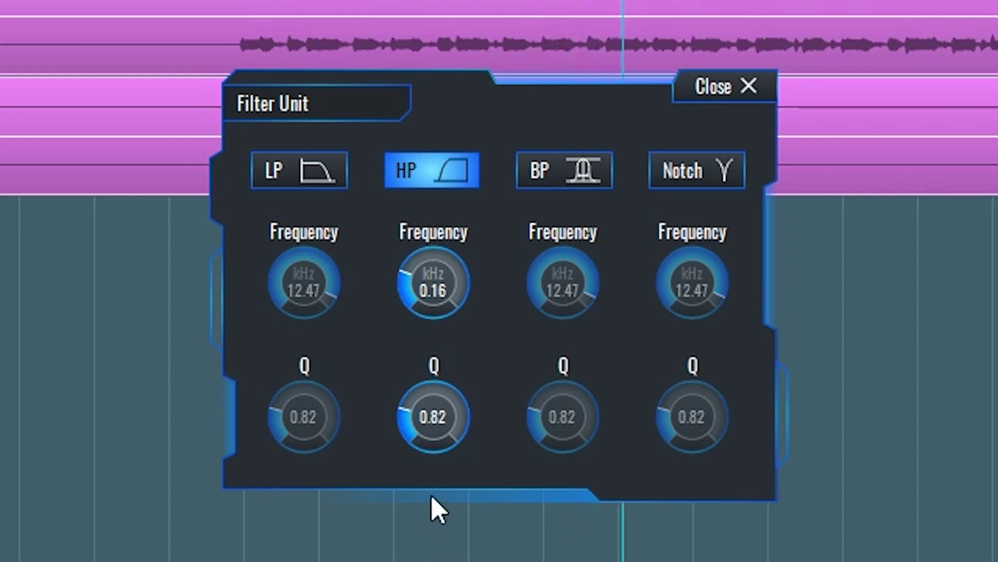
pyautogui.click(537, 185)
pyautogui.moveTo(547, 283); pyautogui.dragTo(555, 210)
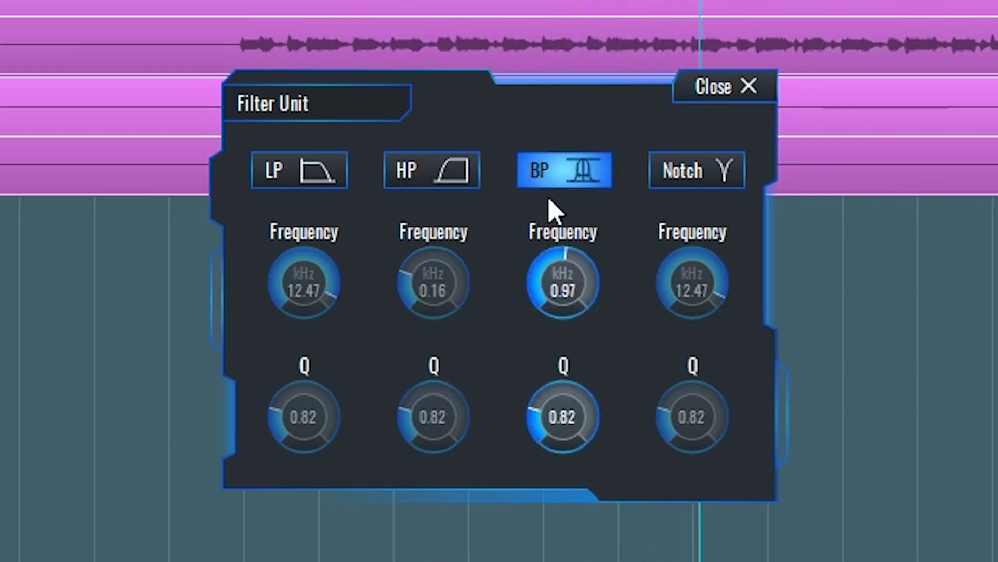
pyautogui.moveTo(546, 390)
pyautogui.mouseDown()
pyautogui.moveTo(605, 273)
pyautogui.moveTo(583, 460)
pyautogui.moveTo(574, 335)
pyautogui.mouseUp()
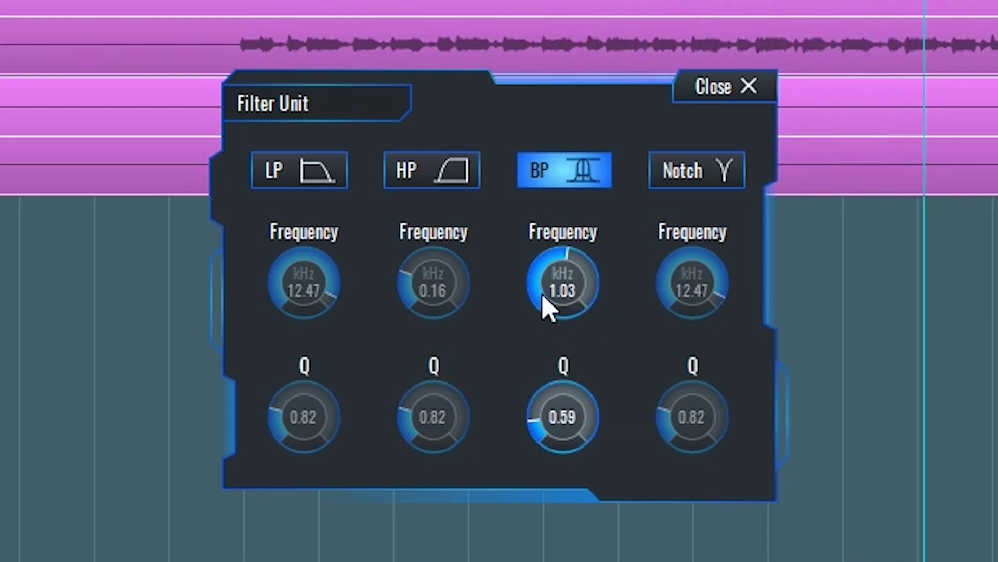
pyautogui.moveTo(547, 304); pyautogui.dragTo(552, 366)
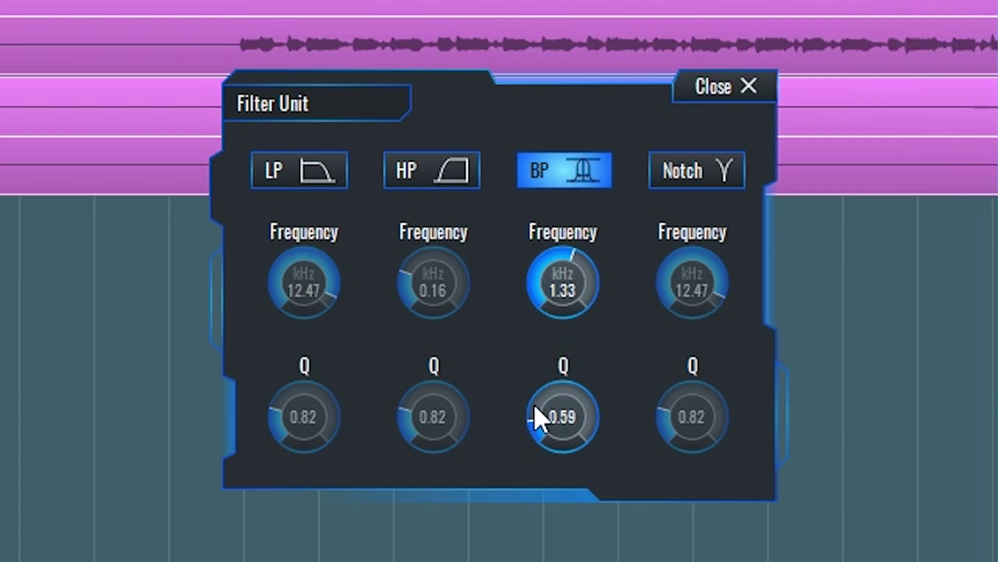
# - Set the notch Q to 0.77 and leave the filter in low-pass mode
pyautogui.click(684, 188)
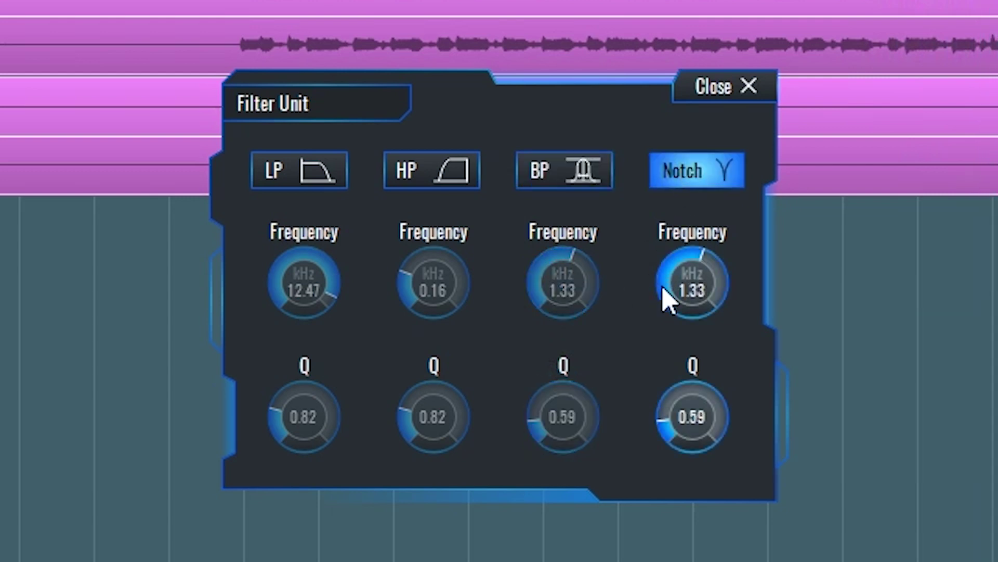
pyautogui.moveTo(686, 437); pyautogui.dragTo(664, 328)
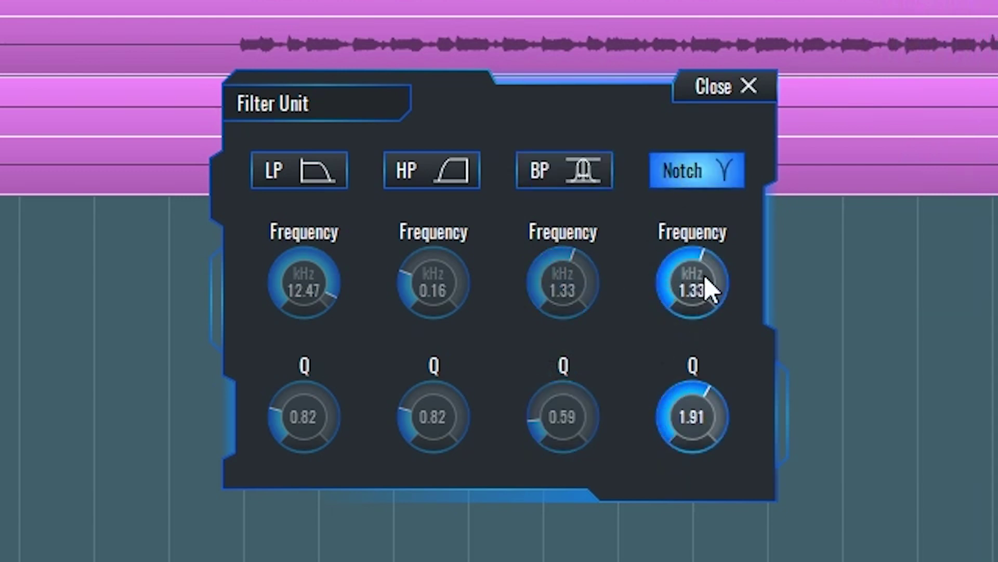
pyautogui.click(558, 176)
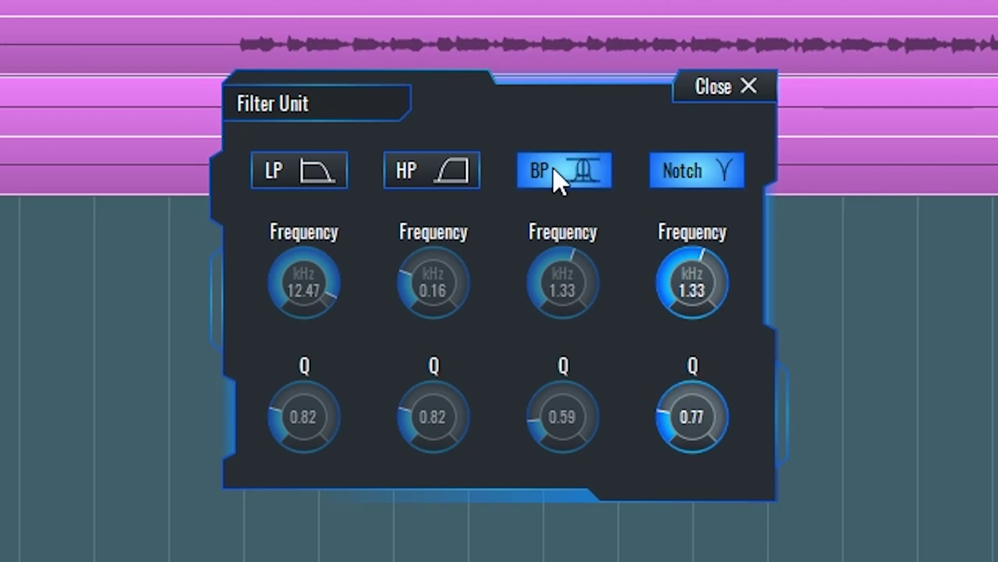
pyautogui.click(340, 188)
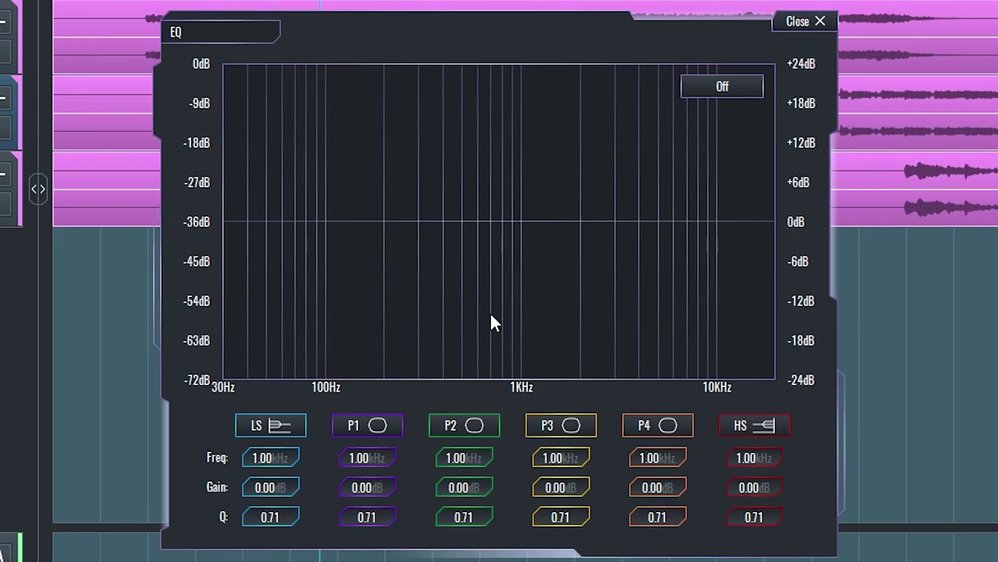
# - Start playback and enable low shelf, P1 and P2, placing them near 60 and 220 Hz
pyautogui.press('space')
pyautogui.click(521, 222)
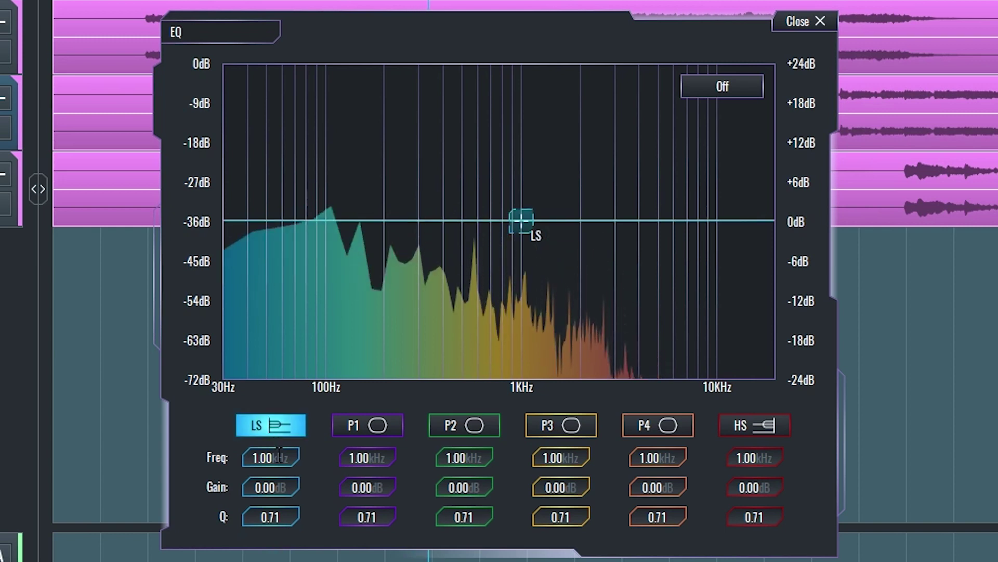
pyautogui.moveTo(521, 222); pyautogui.dragTo(284, 223)
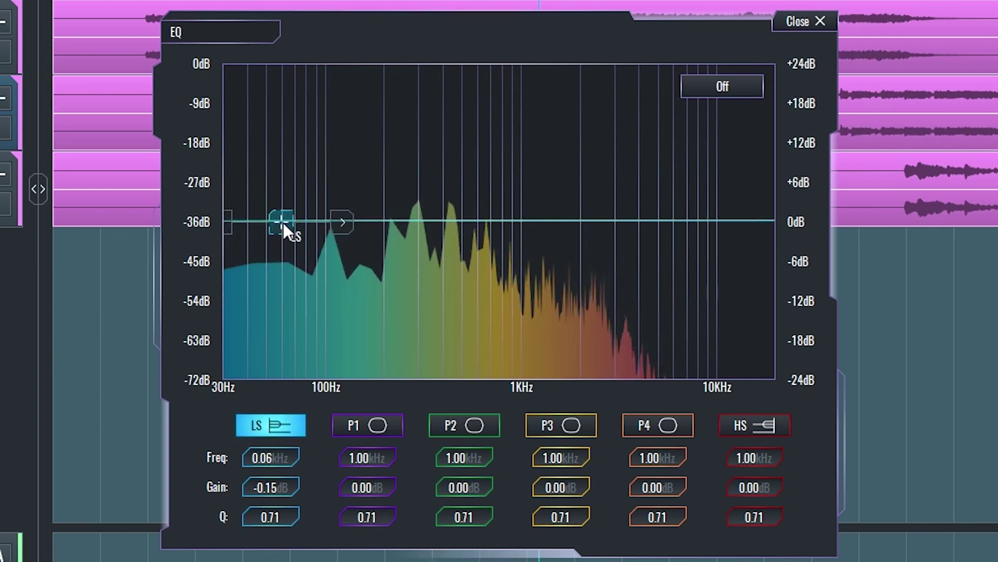
pyautogui.click(536, 224)
pyautogui.moveTo(535, 224); pyautogui.dragTo(402, 216)
pyautogui.click(527, 222)
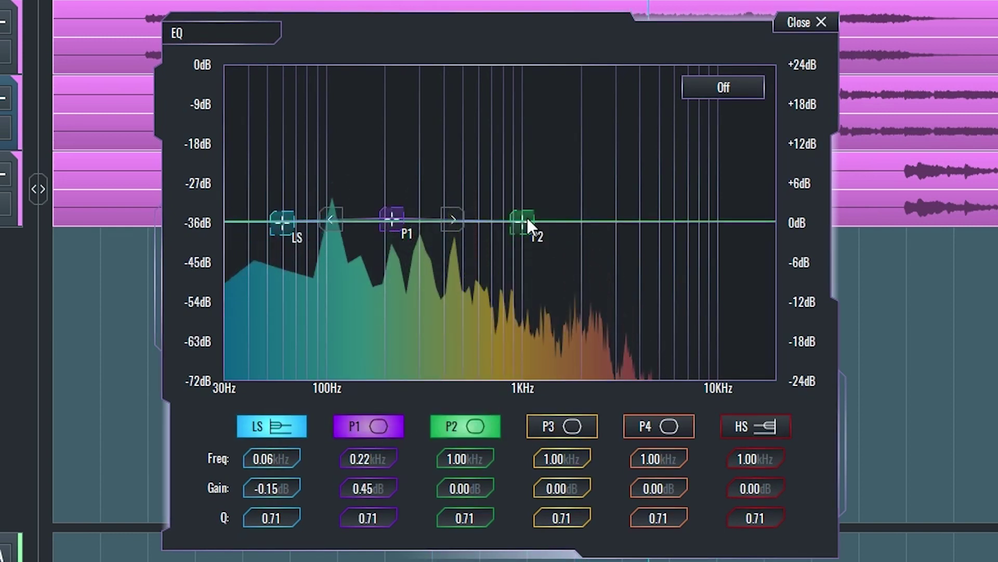
pyautogui.moveTo(527, 222)
pyautogui.mouseDown()
pyautogui.moveTo(640, 245)
pyautogui.moveTo(620, 214)
pyautogui.moveTo(488, 214)
pyautogui.mouseUp()
# - Put P2 near 700 Hz, boost P3 at 2.75 kHz and high shelf at 9 kHz, low shelf -3.90 dB
pyautogui.click(570, 426)
pyautogui.moveTo(640, 246); pyautogui.dragTo(610, 203)
pyautogui.moveTo(476, 219)
pyautogui.mouseDown()
pyautogui.moveTo(488, 234)
pyautogui.moveTo(663, 234)
pyautogui.mouseUp()
pyautogui.click(659, 426)
pyautogui.click(754, 426)
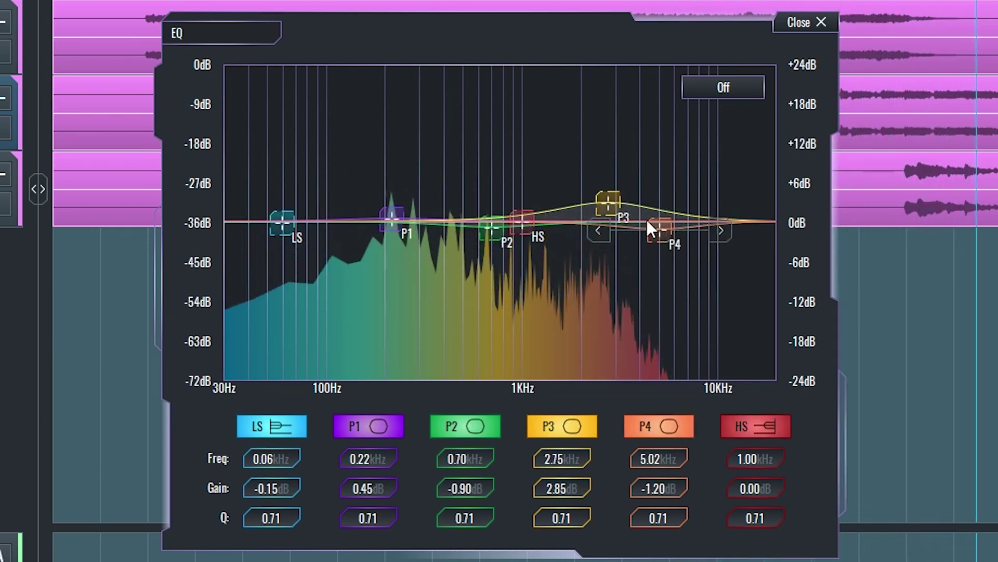
pyautogui.moveTo(527, 222); pyautogui.dragTo(712, 201)
pyautogui.moveTo(283, 223); pyautogui.dragTo(269, 248)
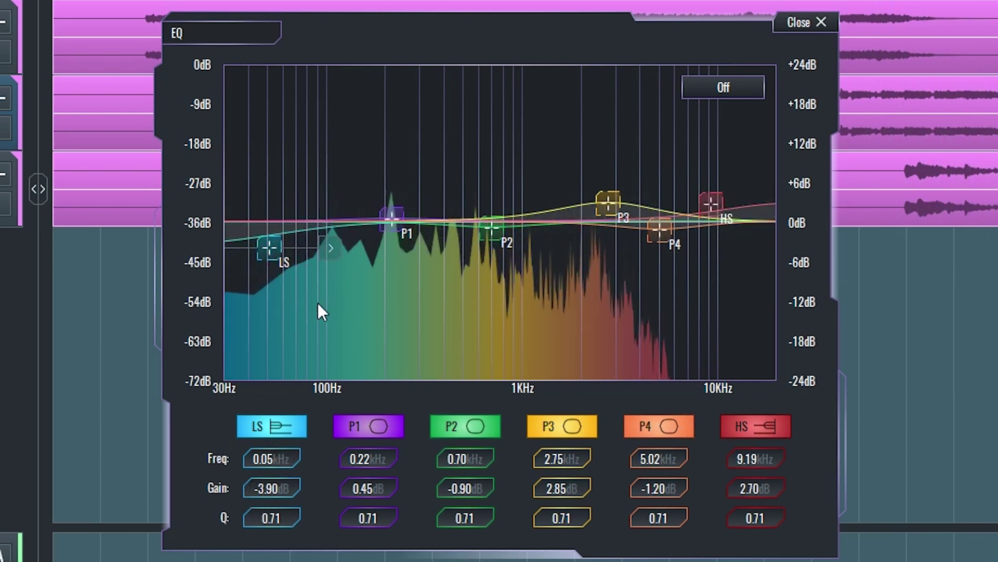
# - Compare with bypass, refine the low shelf, boost P1, cut P2 to -7.20 dB, lift P3
pyautogui.click(723, 87)
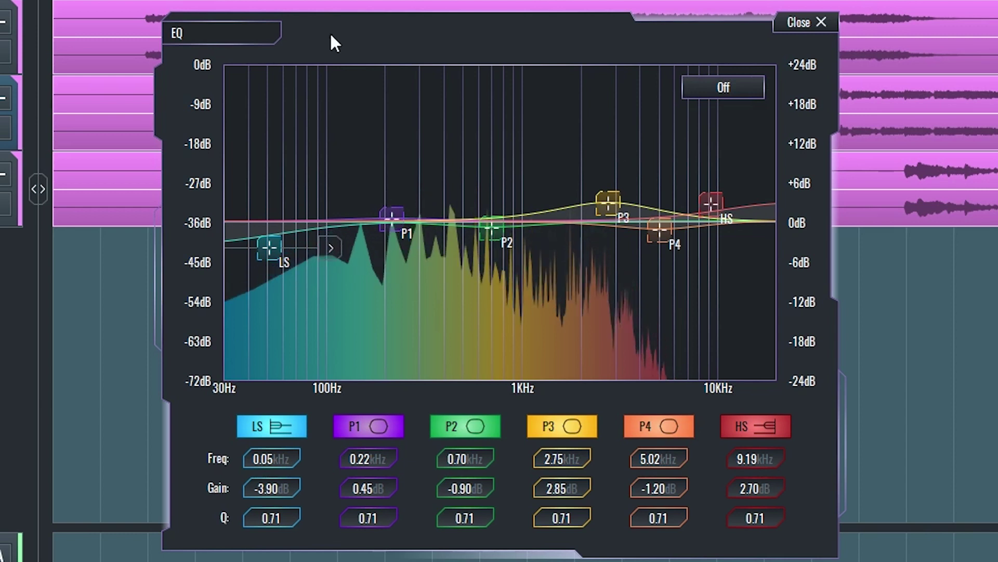
pyautogui.moveTo(270, 517); pyautogui.dragTo(269, 462)
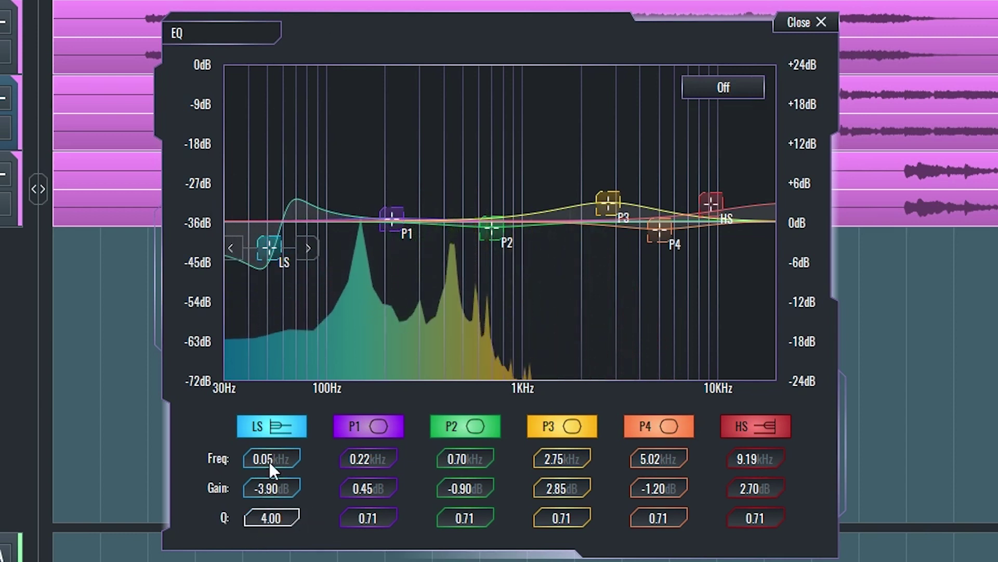
pyautogui.moveTo(266, 500)
pyautogui.mouseDown()
pyautogui.moveTo(274, 487)
pyautogui.moveTo(278, 495)
pyautogui.mouseUp()
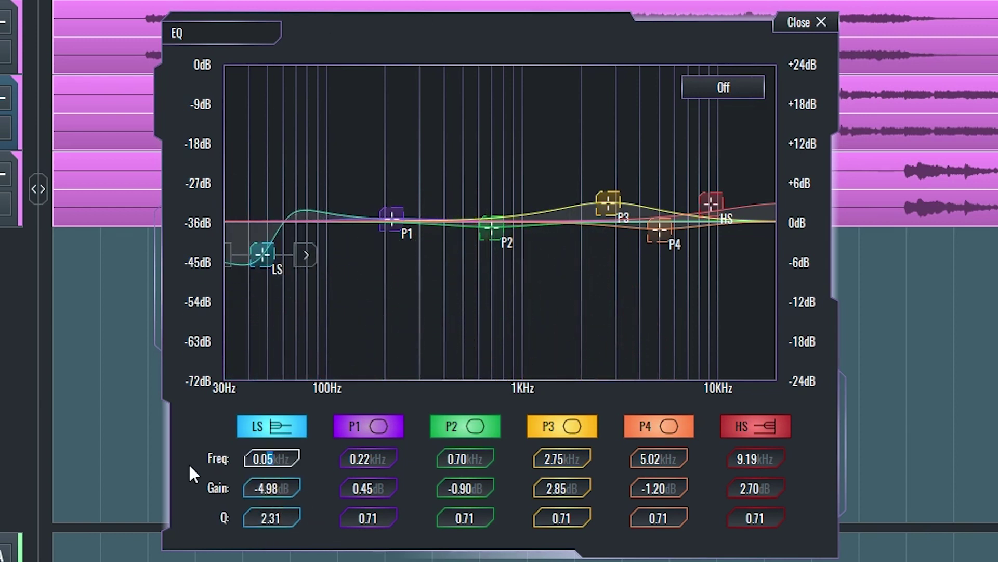
pyautogui.moveTo(263, 253)
pyautogui.mouseDown()
pyautogui.moveTo(366, 247)
pyautogui.moveTo(303, 258)
pyautogui.mouseUp()
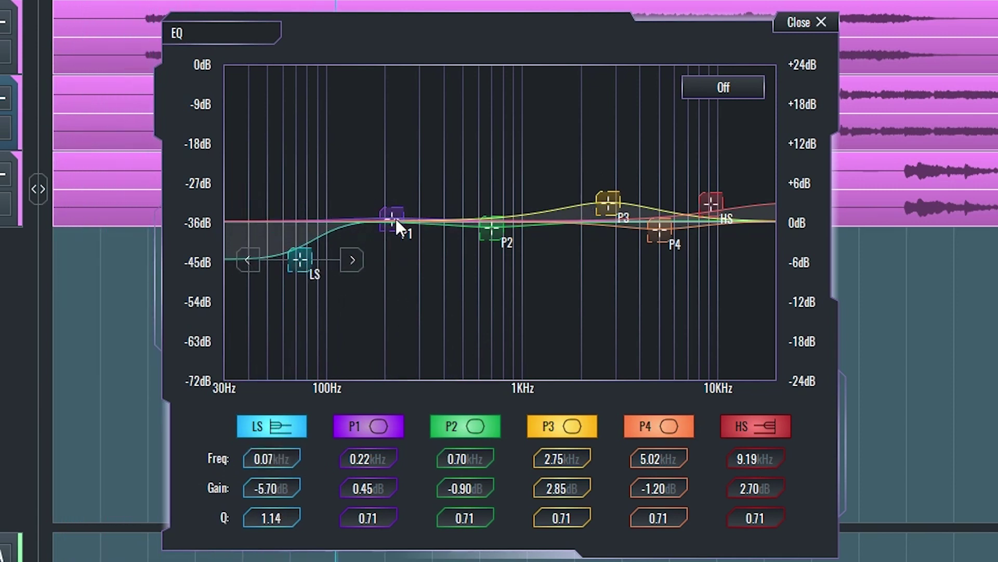
pyautogui.moveTo(396, 218)
pyautogui.mouseDown()
pyautogui.moveTo(405, 174)
pyautogui.moveTo(402, 184)
pyautogui.mouseUp()
pyautogui.moveTo(492, 230); pyautogui.dragTo(509, 271)
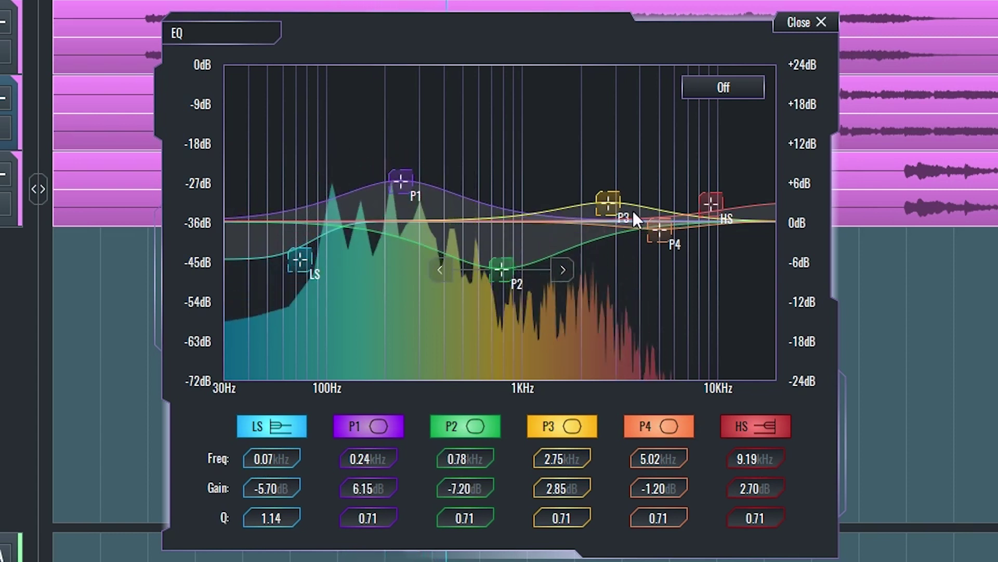
pyautogui.moveTo(608, 204)
pyautogui.mouseDown()
pyautogui.moveTo(639, 170)
pyautogui.moveTo(677, 195)
pyautogui.mouseUp()
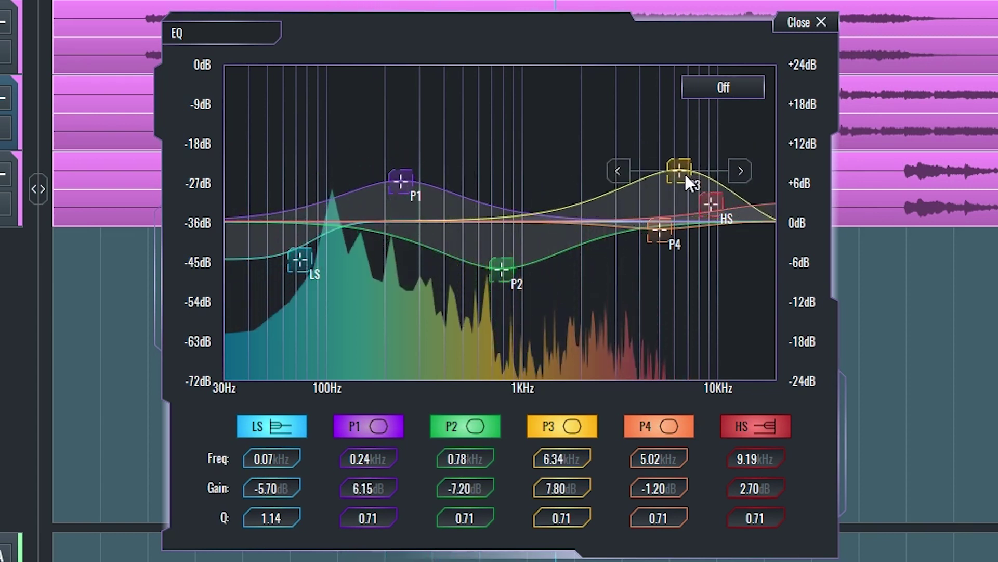